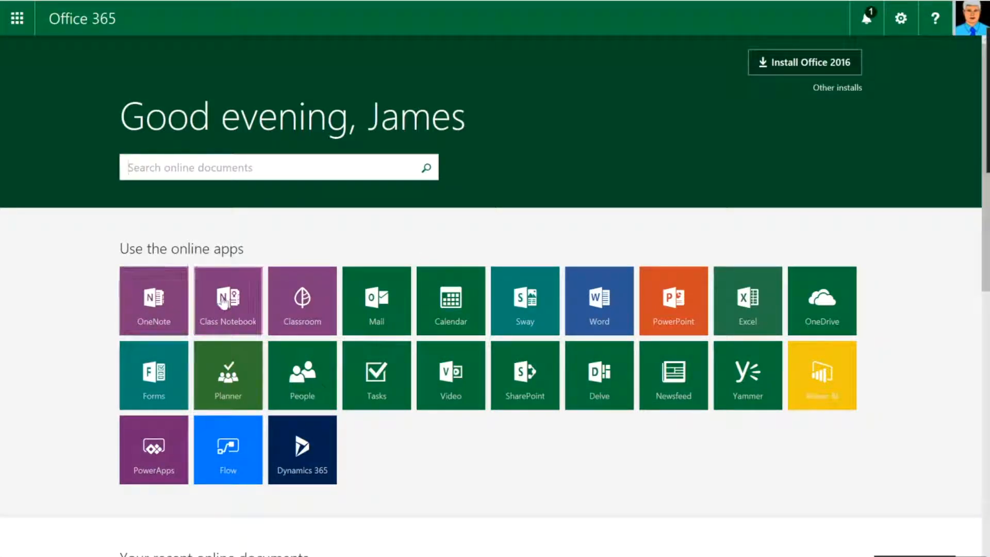
# Step: Dismiss the Office 365 app launcher and begin creating a new class notebook
pyautogui.click(17, 20)
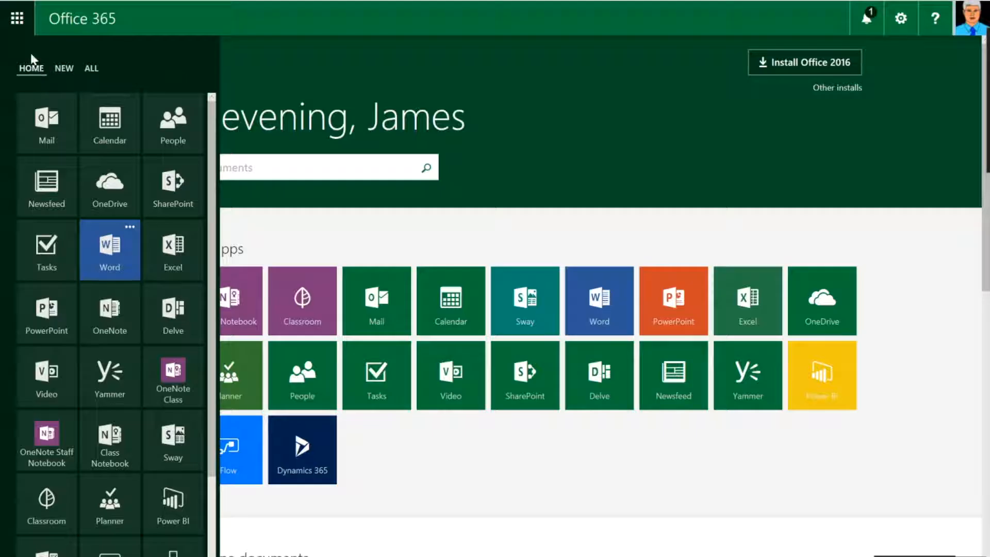
pyautogui.click(17, 19)
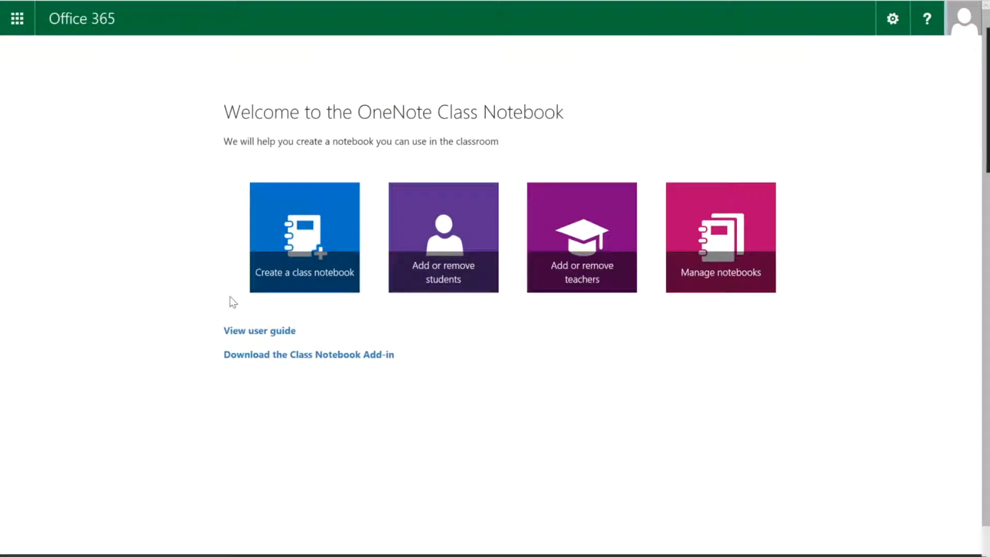
pyautogui.click(312, 248)
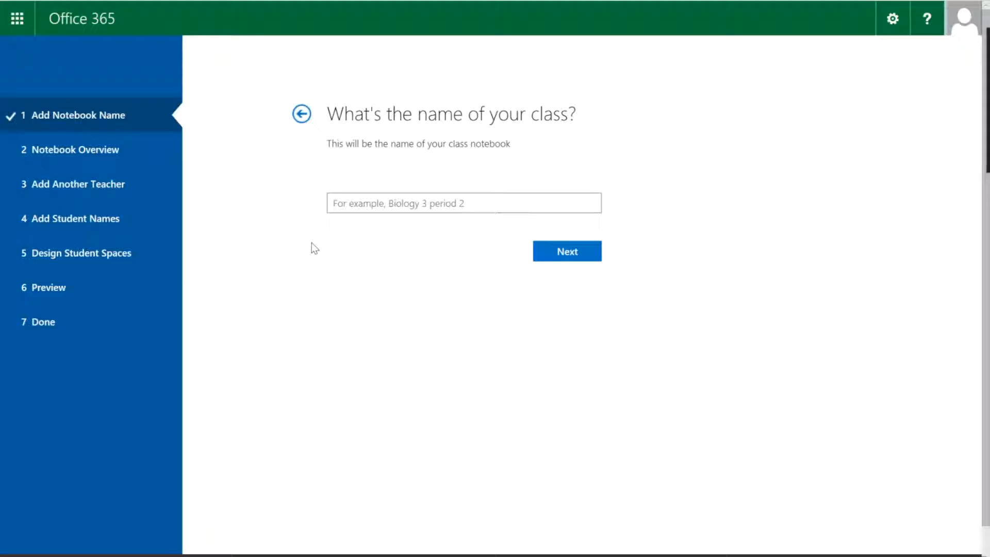
# Step: Enter the class name '17Y09 3 Computer Studies Class 3', fixing typos, and confirm it
pyautogui.click(352, 203)
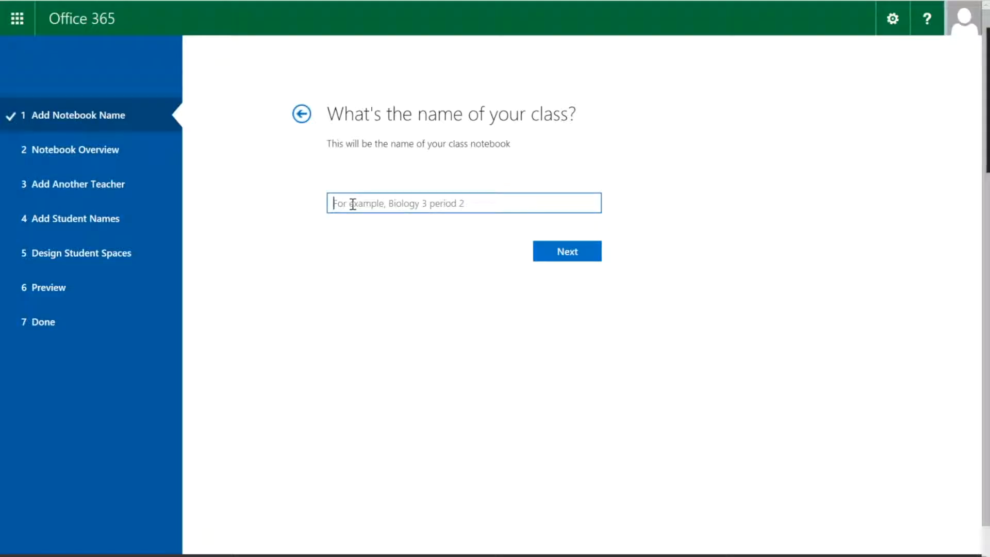
pyautogui.write('yr')
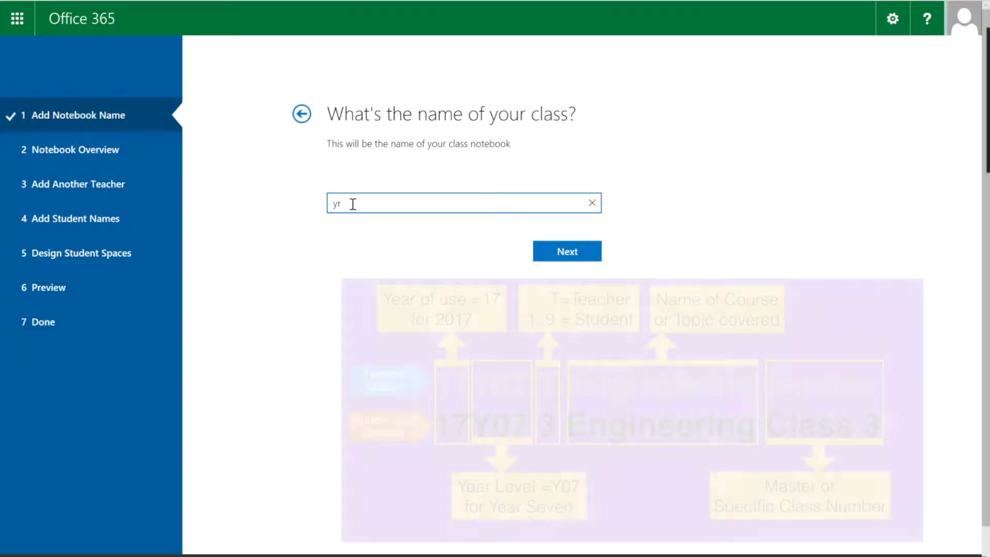
pyautogui.press('BackSpace')
pyautogui.press('BackSpace')
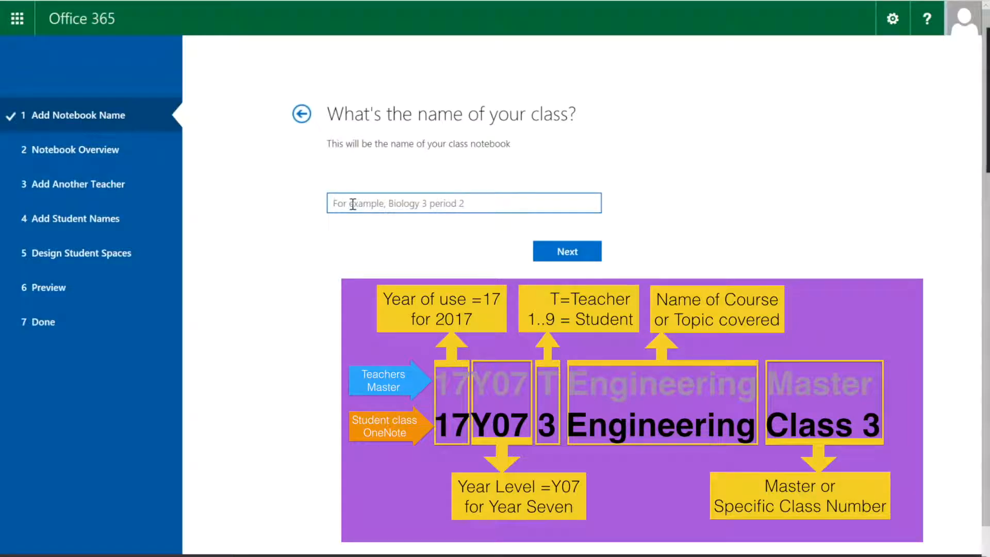
pyautogui.write('17Y')
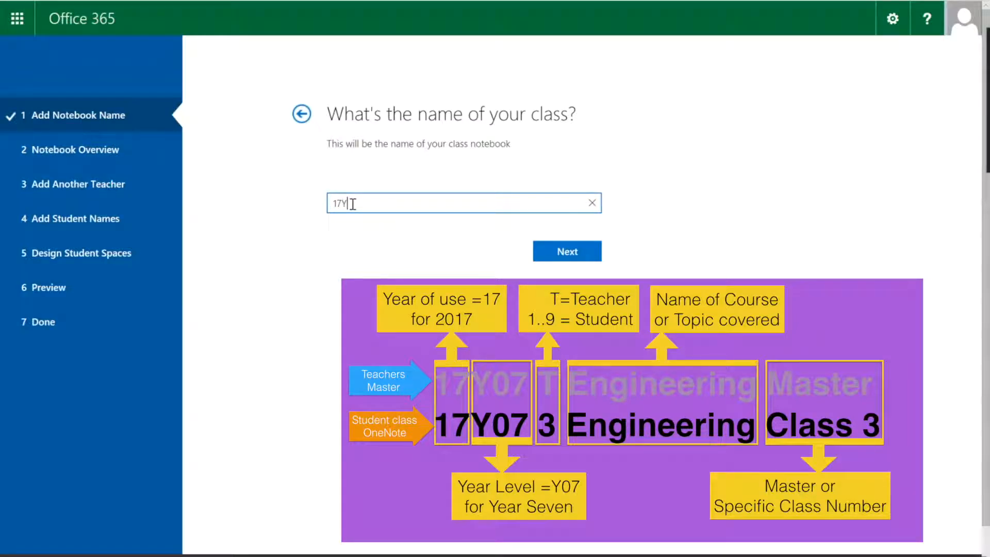
pyautogui.write('07 ')
pyautogui.write('Compo')
pyautogui.write('uter')
pyautogui.press('BackSpace')
pyautogui.press('BackSpace')
pyautogui.press('BackSpace')
pyautogui.press('BackSpace')
pyautogui.press('BackSpace')
pyautogui.write('ute')
pyautogui.write('r S')
pyautogui.press('BackSpace')
pyautogui.press('BackSpace')
pyautogui.press('BackSpace')
pyautogui.press('BackSpace')
pyautogui.press('BackSpace')
pyautogui.press('BackSpace')
pyautogui.press('BackSpace')
pyautogui.press('BackSpace')
pyautogui.press('BackSpace')
pyautogui.press('BackSpace')
pyautogui.press('BackSpace')
pyautogui.press('BackSpace')
pyautogui.press('BackSpace')
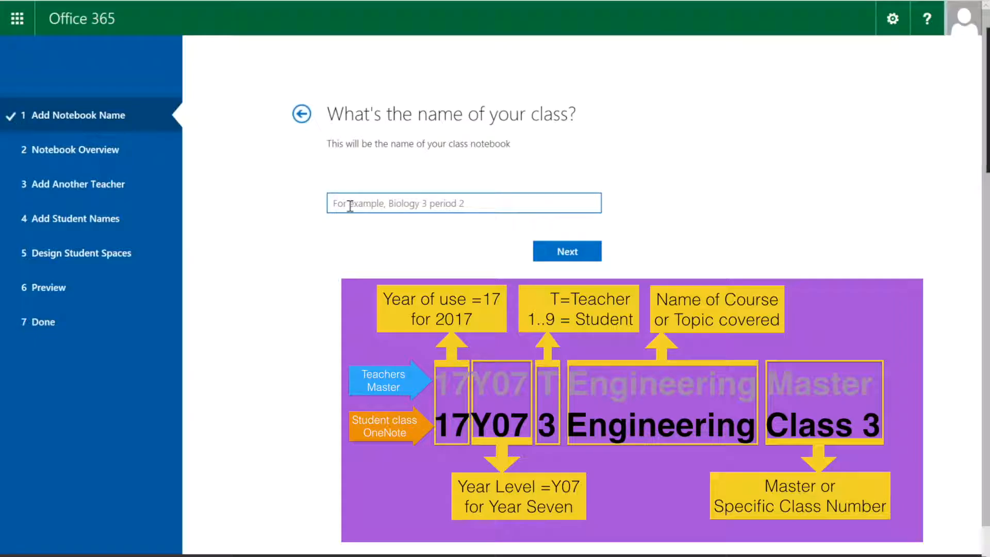
pyautogui.write('17')
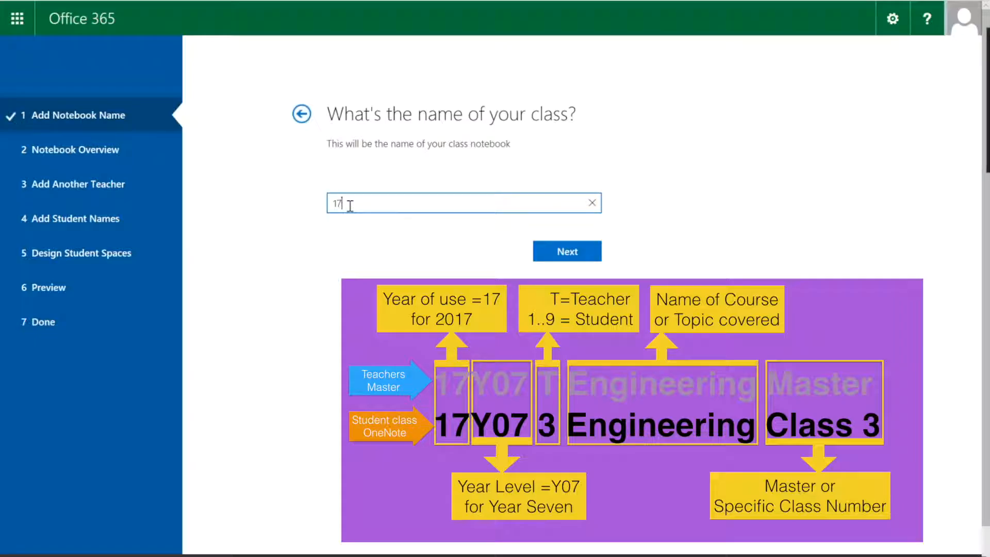
pyautogui.write('Y')
pyautogui.write('09')
pyautogui.write(' 3')
pyautogui.write(' Com')
pyautogui.write('puter Stud')
pyautogui.write('ie')
pyautogui.write('s')
pyautogui.write('Class 3')
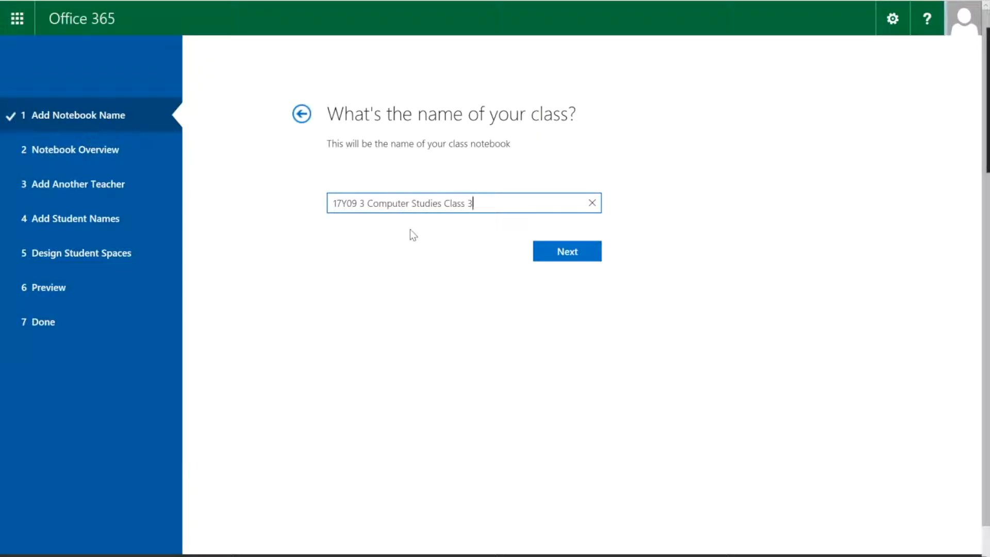
pyautogui.click(573, 254)
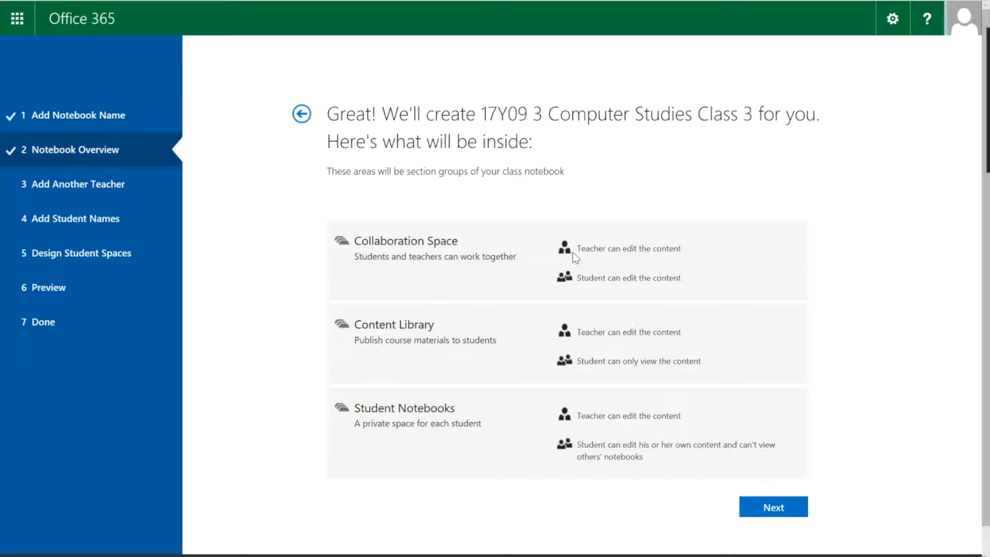
pyautogui.scroll(-1, 573, 252)
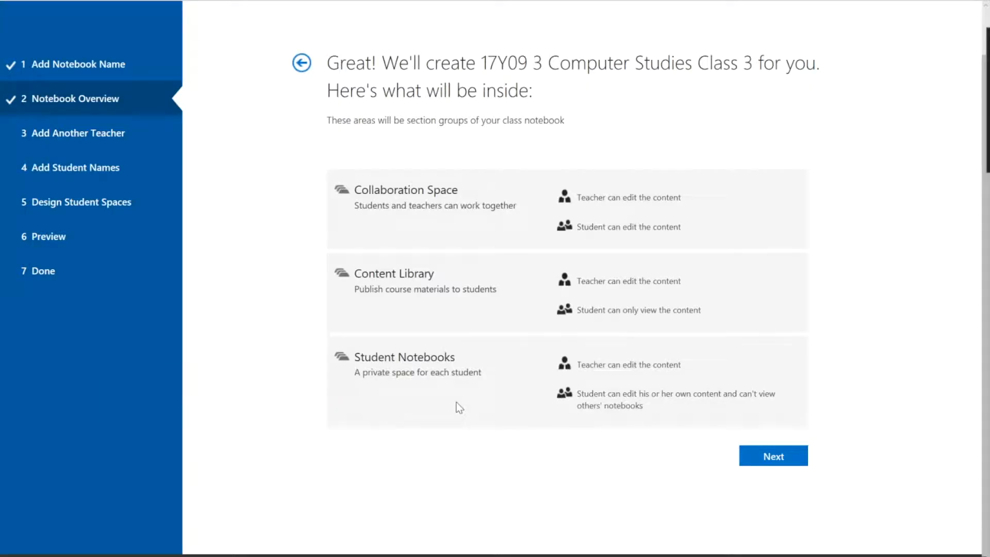
# Step: Continue past the Notebook Overview of Collaboration Space, Content Library and Student Notebooks
pyautogui.click(783, 456)
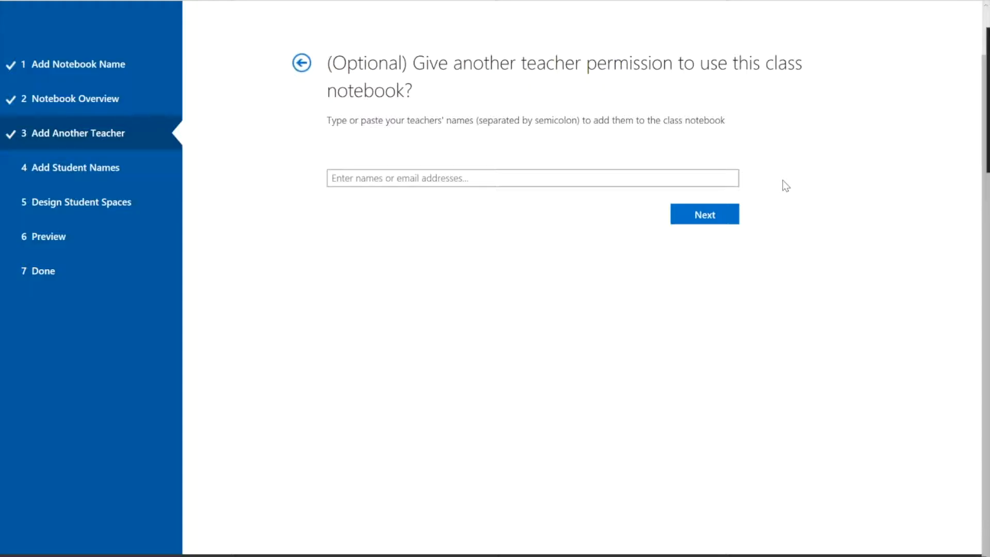
# Step: Leave 'Add Another Teacher' empty and continue to Add Student Names
pyautogui.click(701, 222)
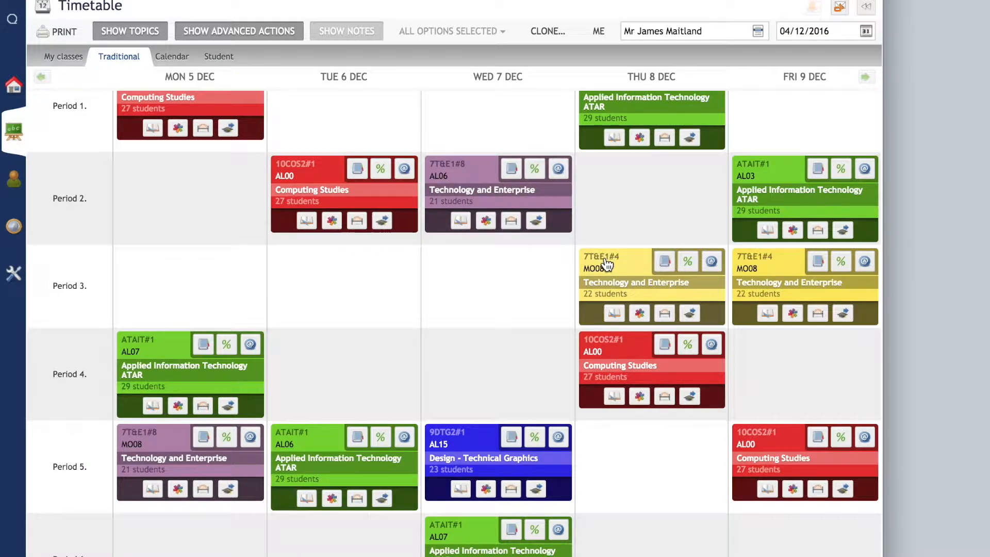
# Step: From the SEQTA class Attendance page, start an Email > Students to get the addresses
pyautogui.click(711, 261)
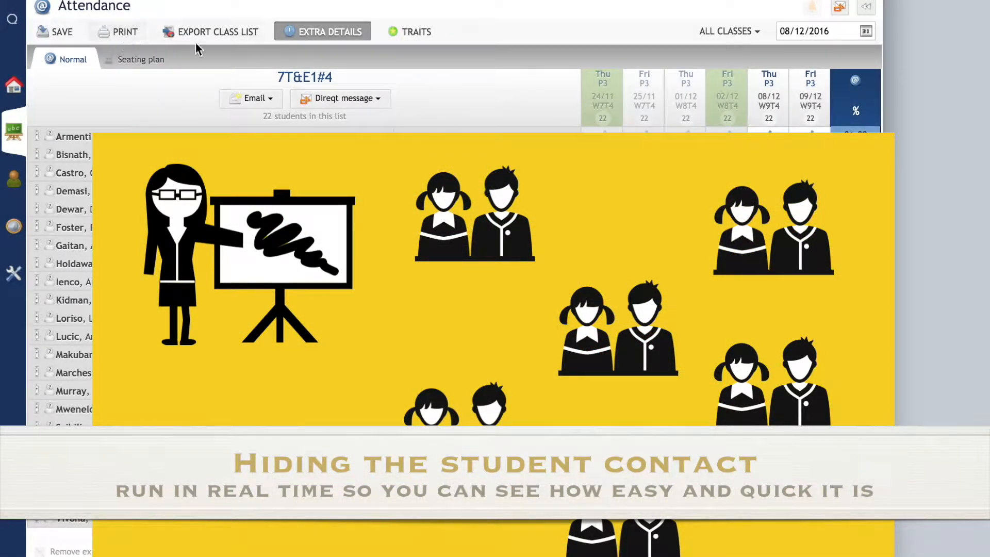
pyautogui.click(251, 99)
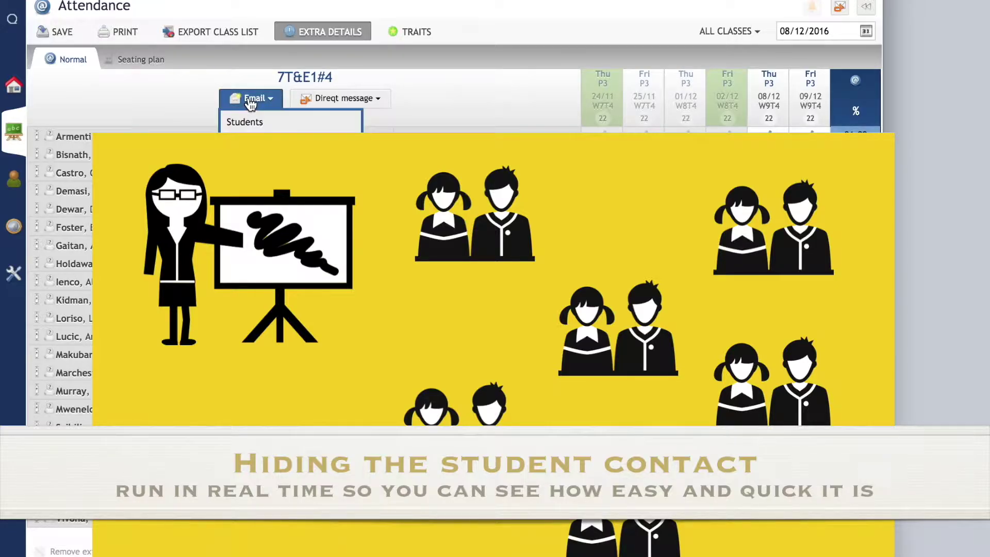
pyautogui.click(264, 124)
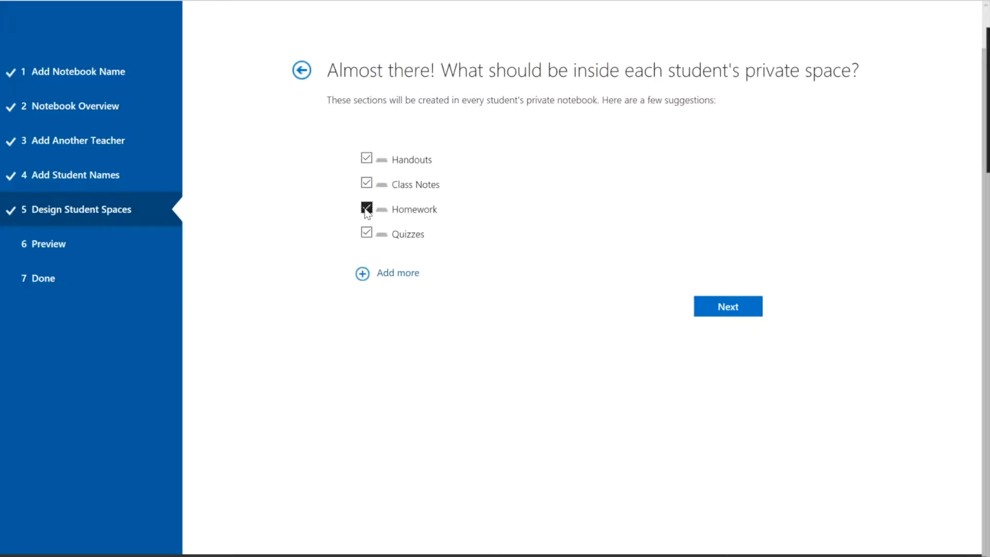
# Step: Uncheck Homework and Quizzes, drop the added extra section, and continue to Preview
pyautogui.click(367, 233)
pyautogui.click(366, 234)
pyautogui.click(362, 274)
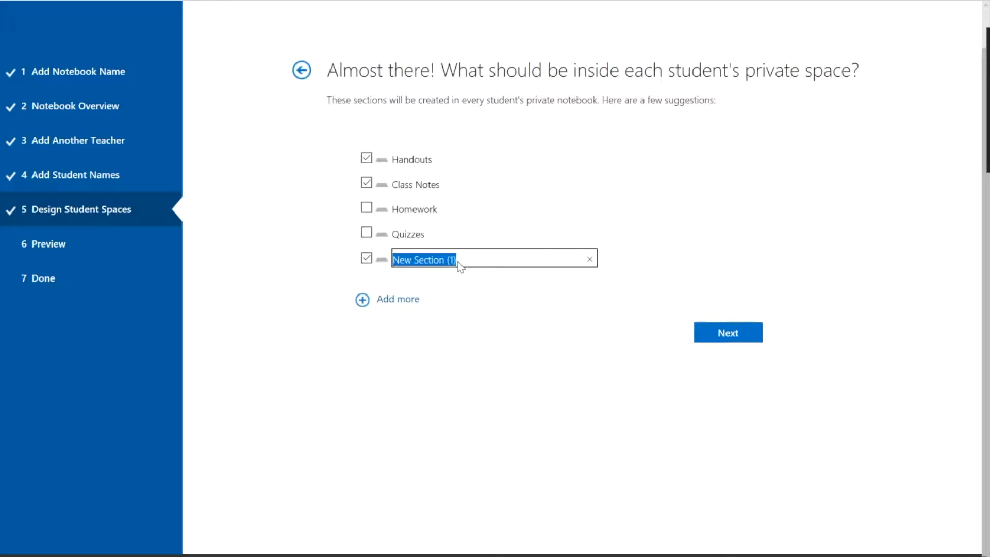
pyautogui.click(366, 259)
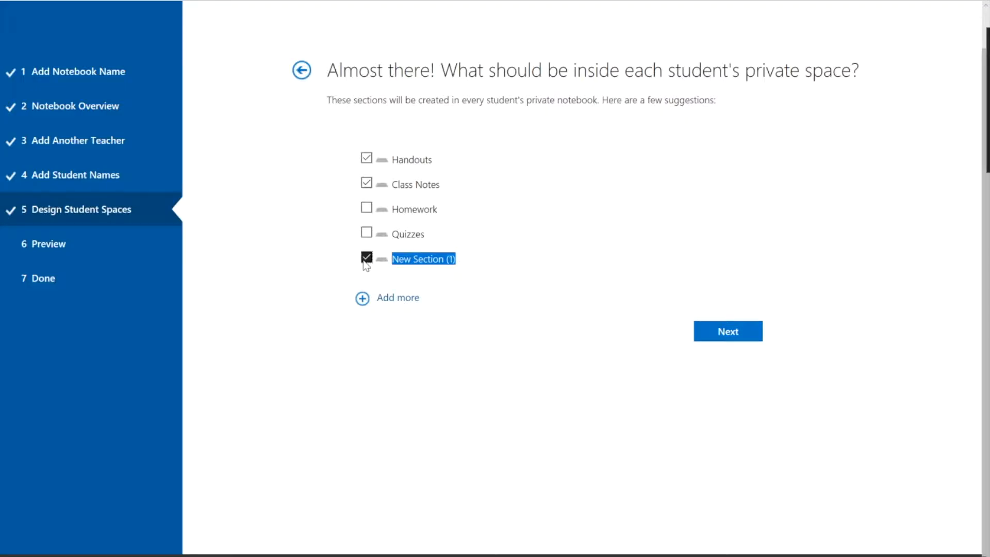
pyautogui.click(724, 335)
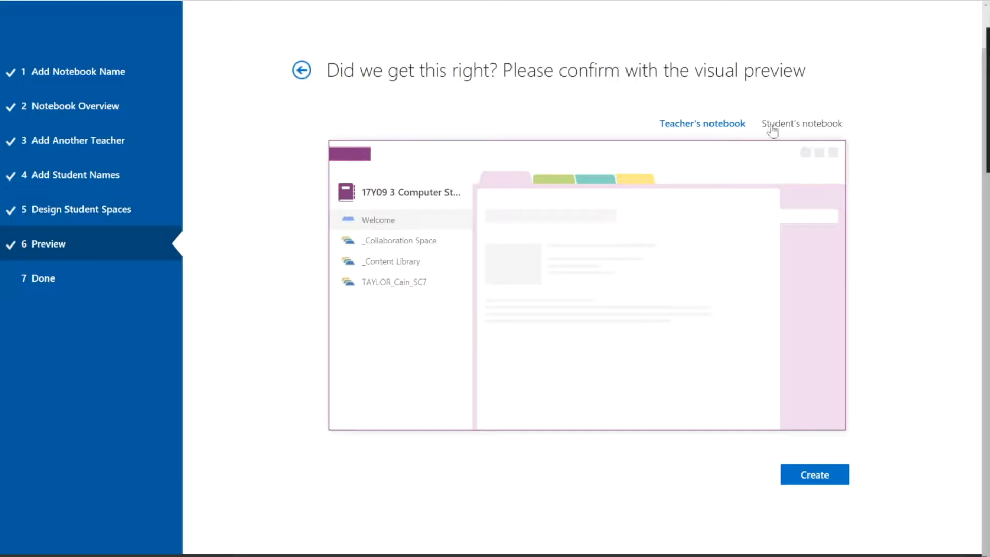
# Step: Preview the student's notebook view and create the class notebook
pyautogui.click(795, 128)
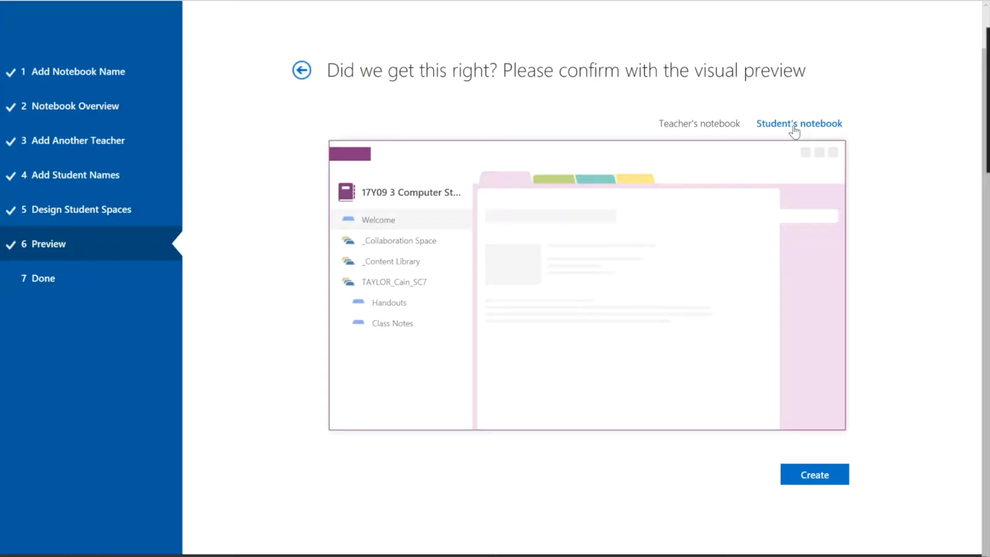
pyautogui.click(818, 478)
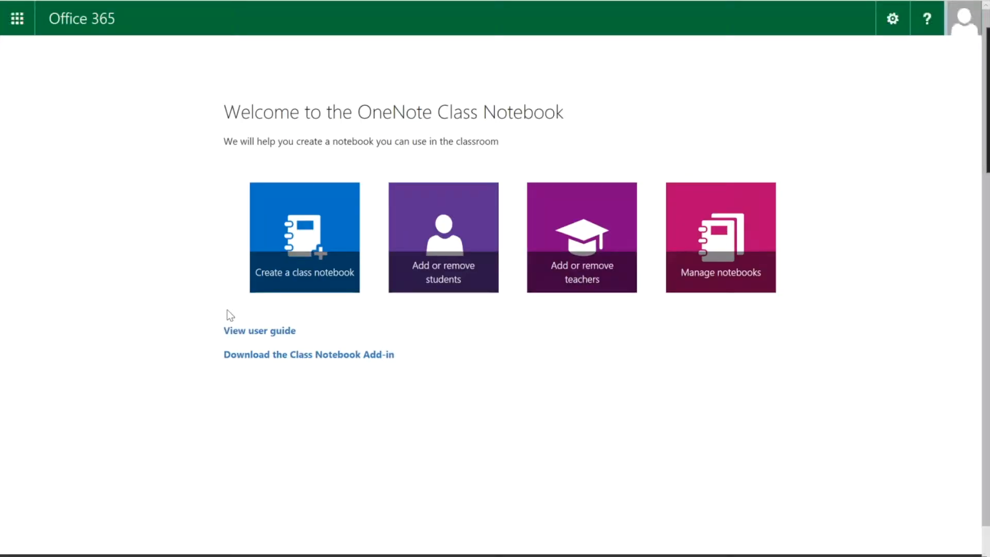
# Step: In Manage notebooks, enable the Teacher-Only section group and lock the Collaboration Space
pyautogui.click(710, 246)
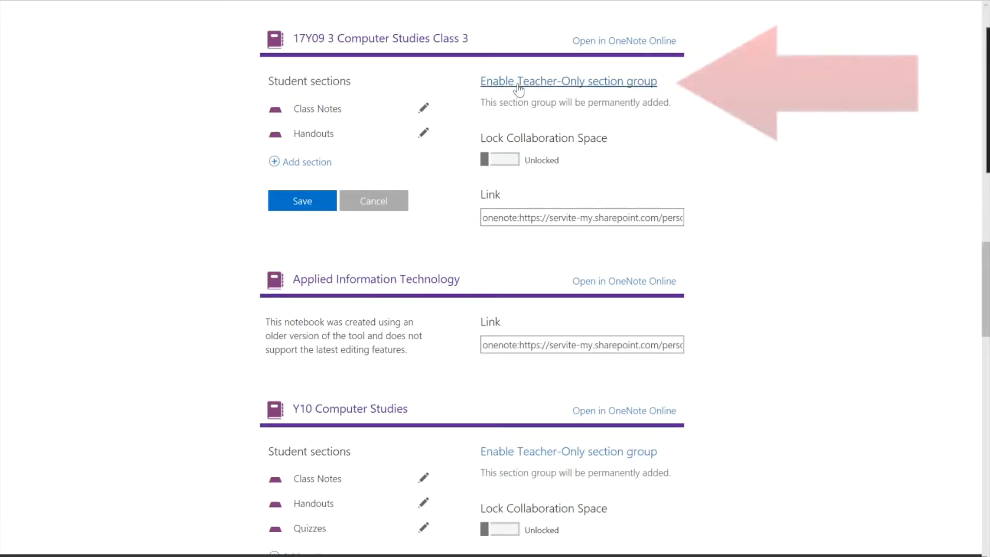
pyautogui.click(518, 88)
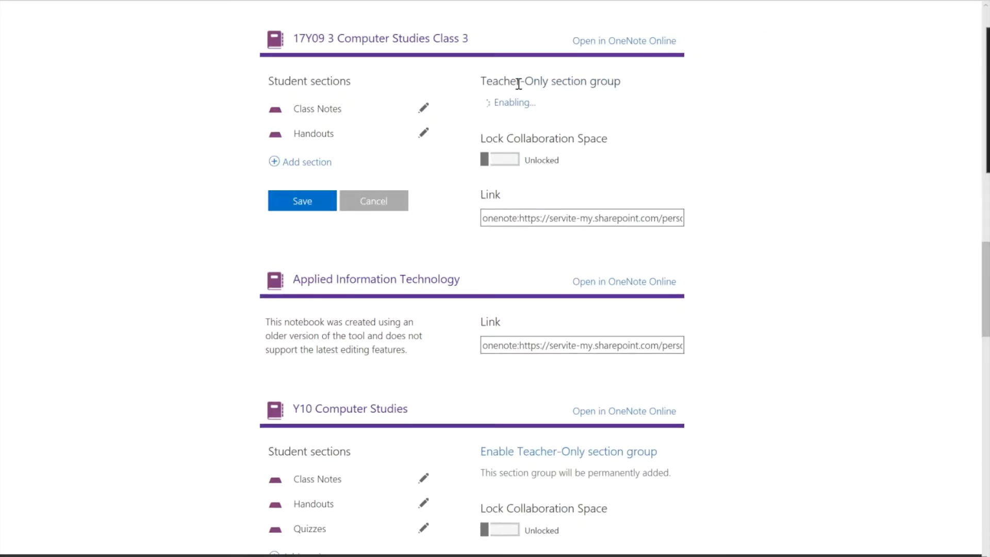
pyautogui.click(498, 160)
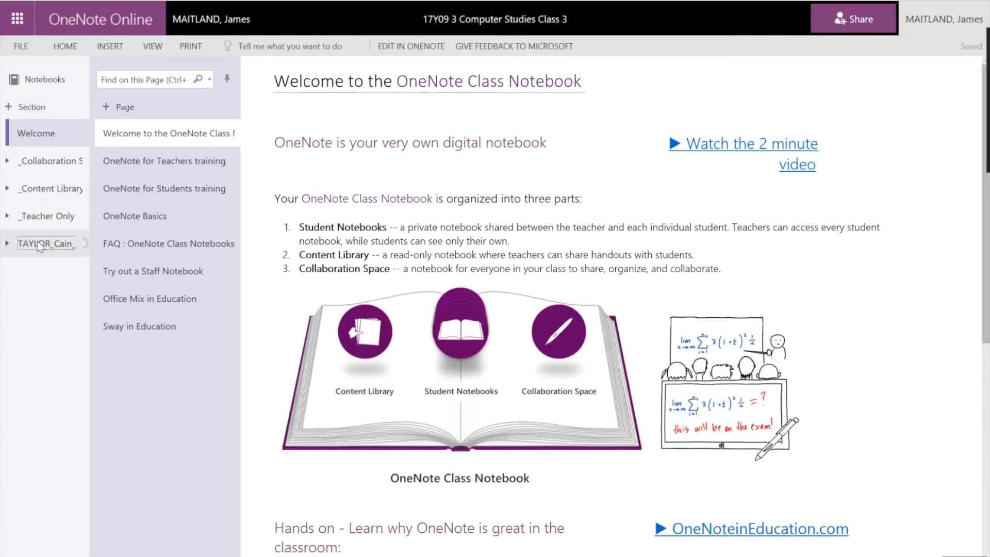
# Step: Expand the student's section group and choose Edit in OneNote for the desktop app
pyautogui.click(37, 241)
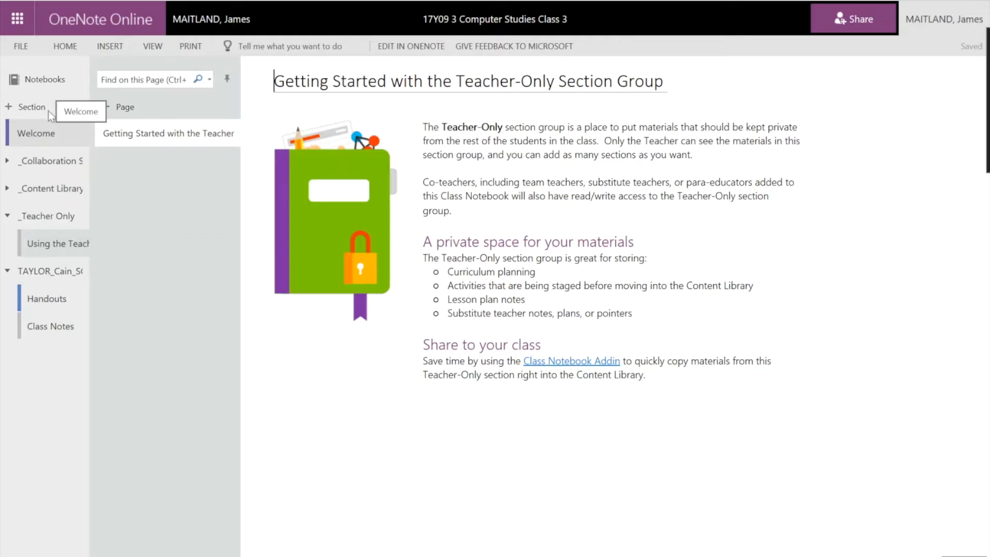
pyautogui.click(406, 47)
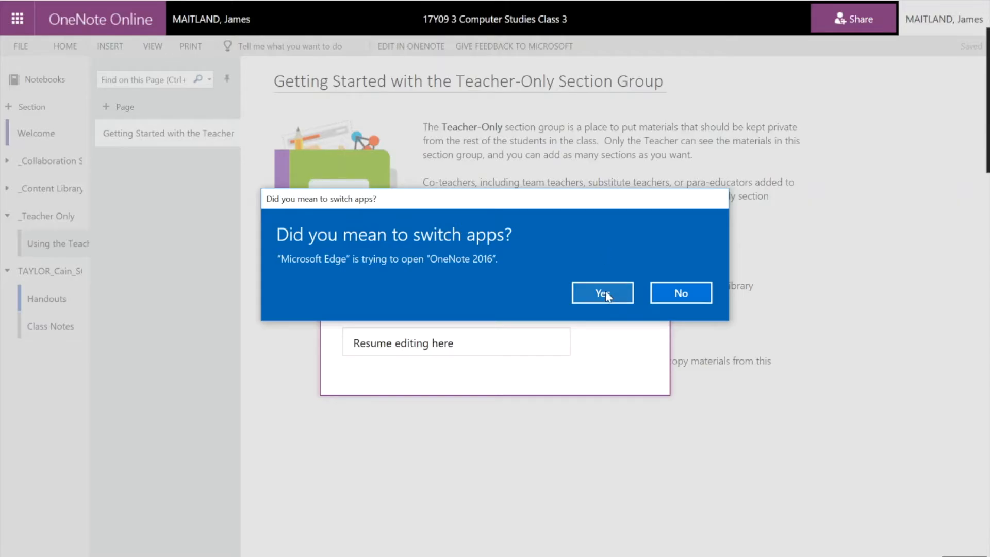
# Step: Confirm switching apps and accept the security notice to open in OneNote 2016
pyautogui.click(603, 293)
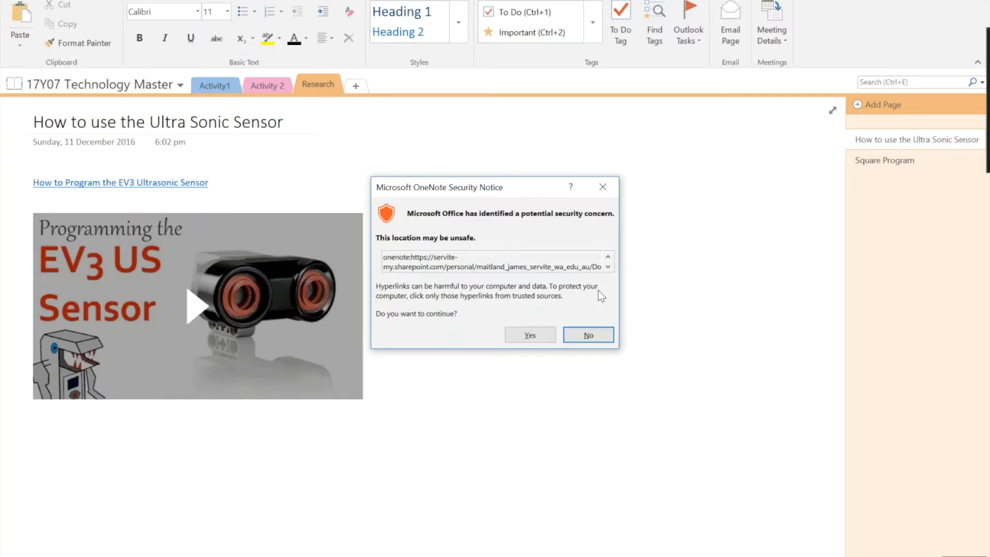
pyautogui.click(529, 335)
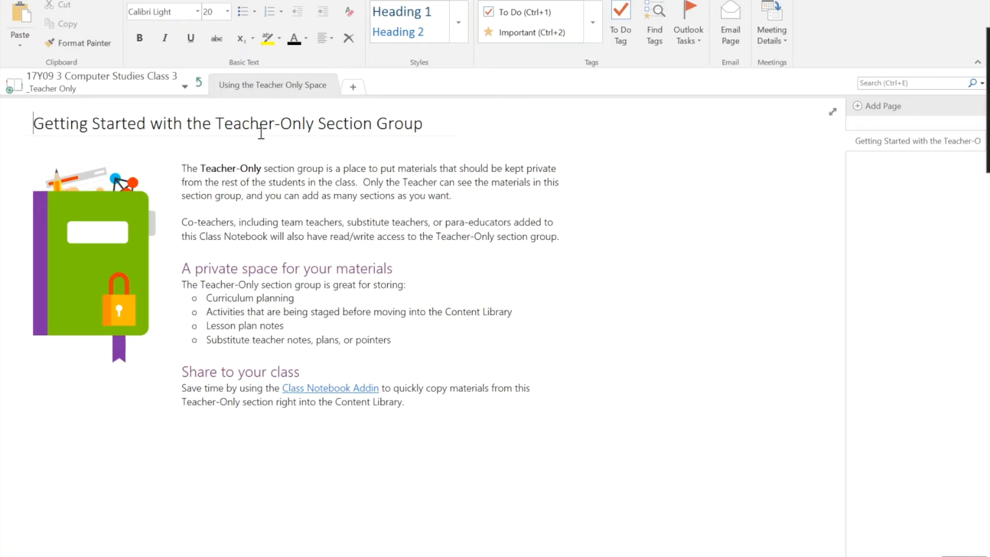
# Step: Visit the _Collaboration Space and _Content Library section groups, returning to the top level after each
pyautogui.click(194, 83)
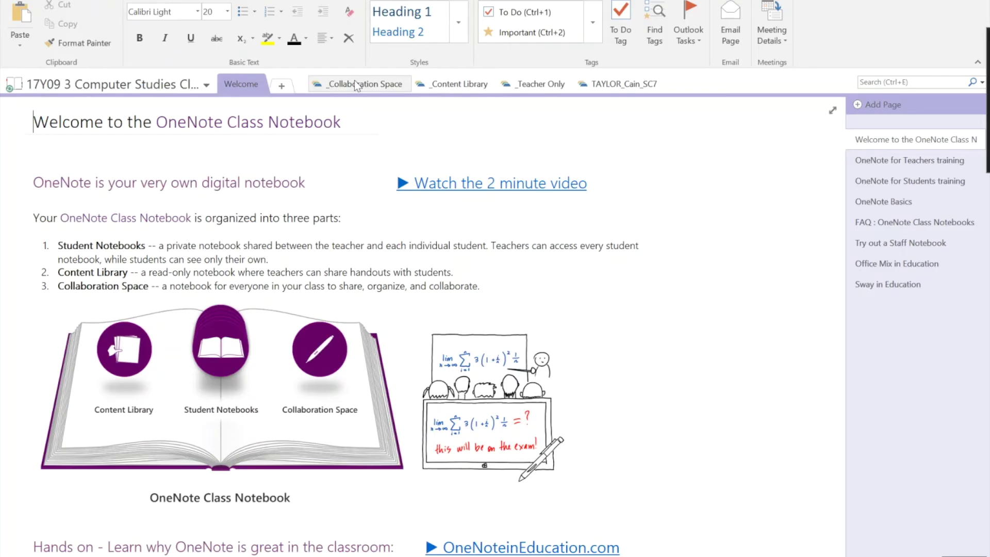
pyautogui.click(355, 80)
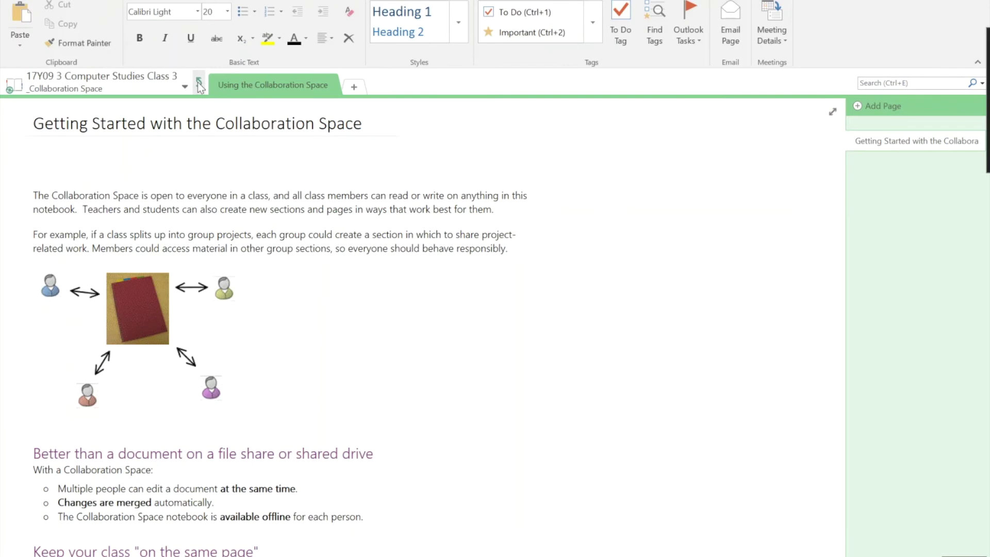
pyautogui.click(197, 82)
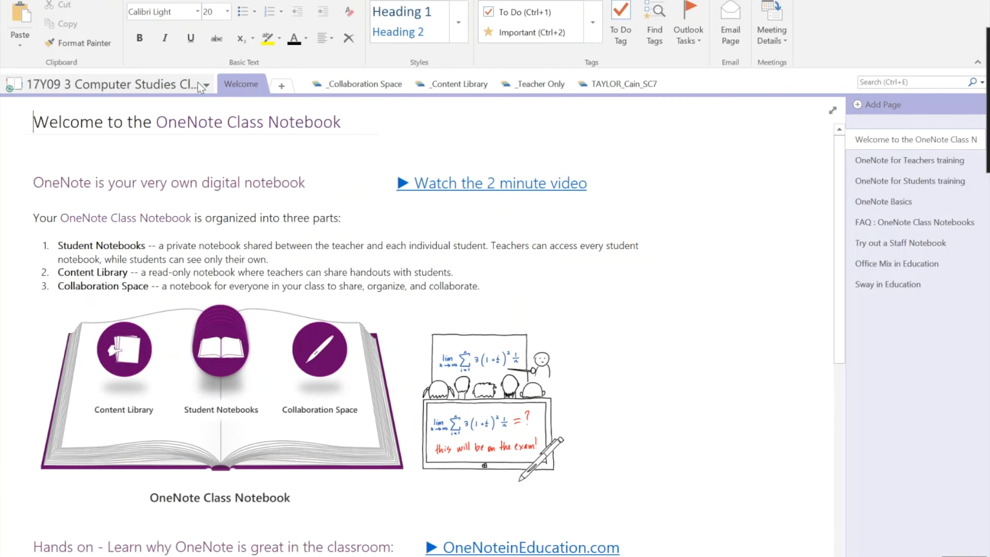
pyautogui.click(459, 84)
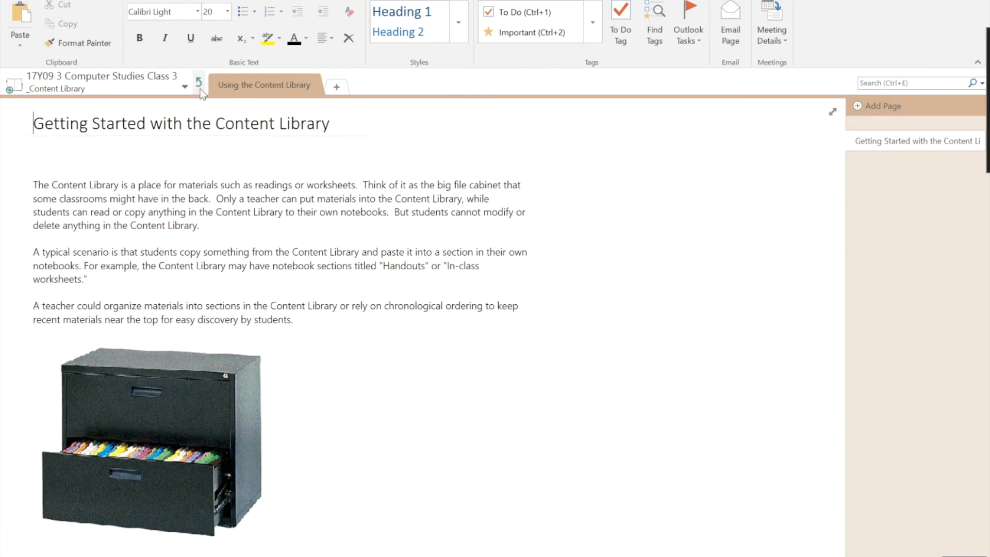
pyautogui.click(198, 83)
# Step: Browse the student group's Handouts and Class Notes sections, then return to the Welcome page
pyautogui.click(623, 84)
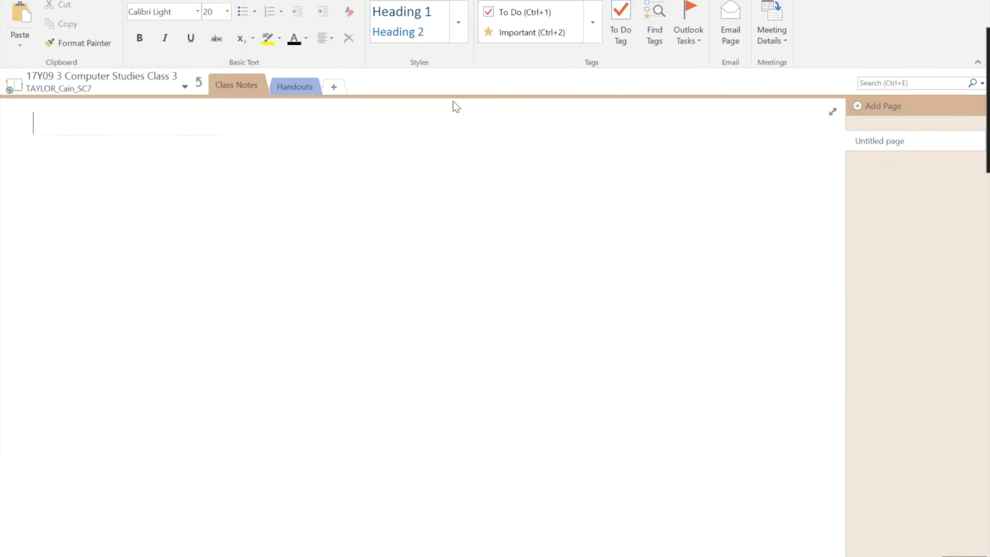
pyautogui.click(294, 85)
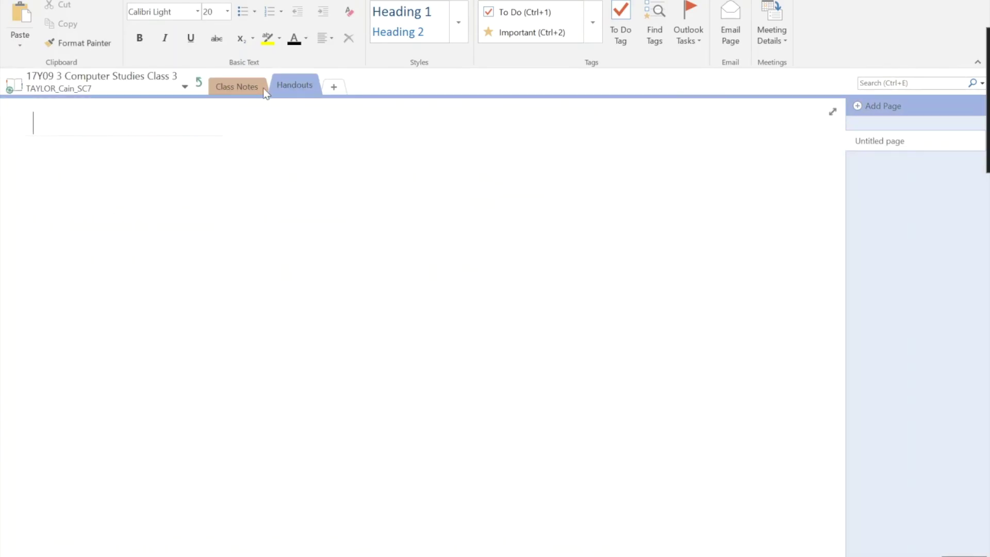
pyautogui.click(234, 87)
pyautogui.click(199, 83)
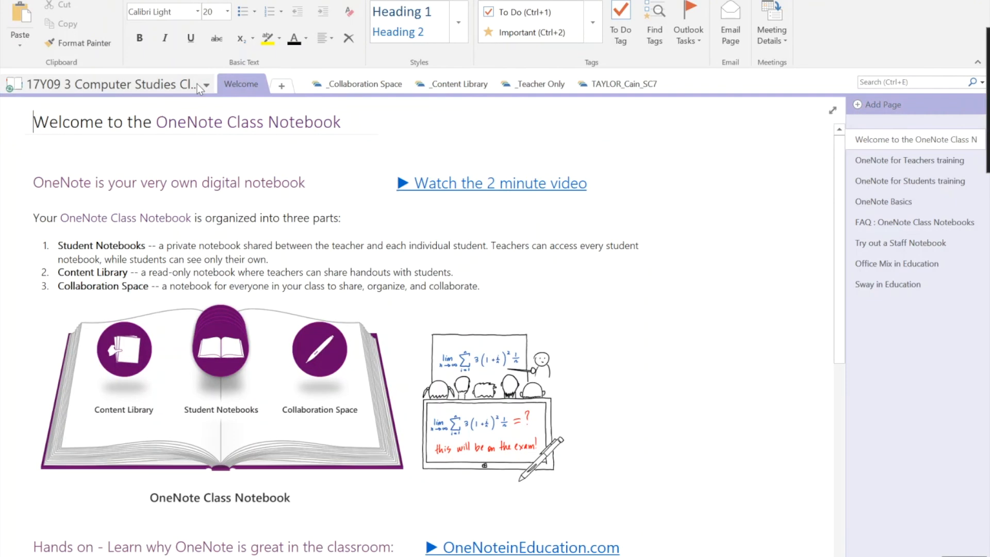